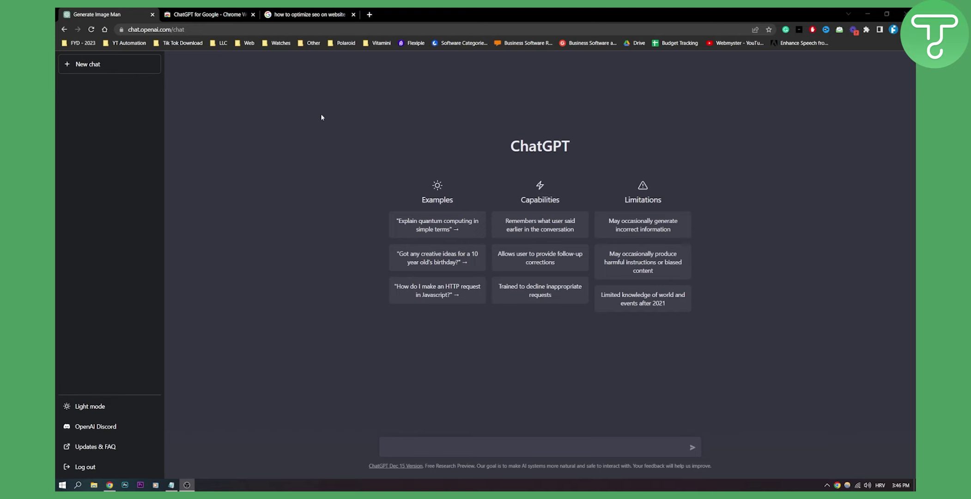
View the ChatGPT for Google Web Store page, then return to the ChatGPT chat page.
{"action": "left_click", "coordinate": [208, 14]}
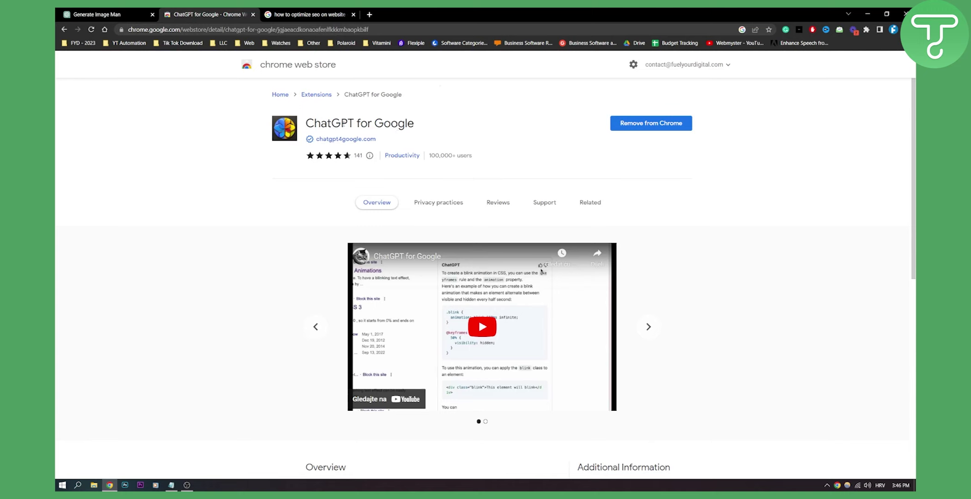
{"action": "left_click_drag", "start_coordinate": [306, 122], "coordinate": [415, 123]}
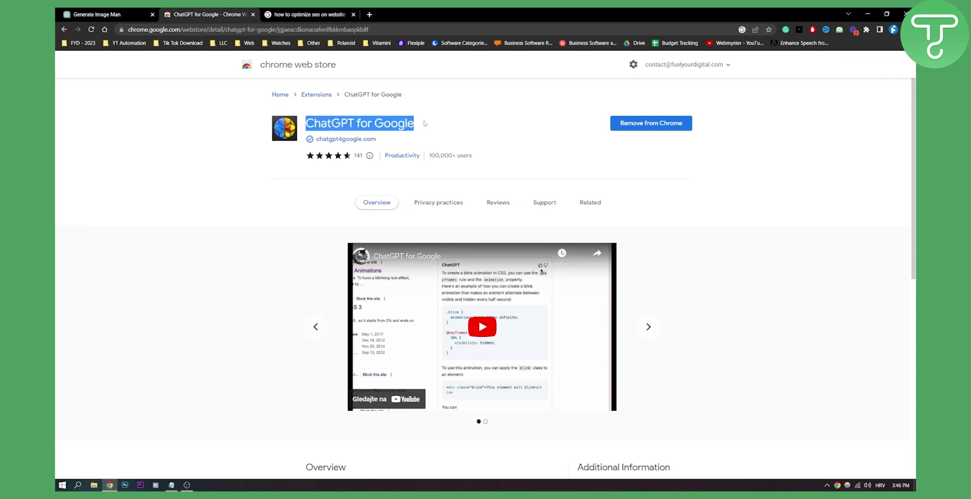
{"action": "left_click", "coordinate": [97, 14]}
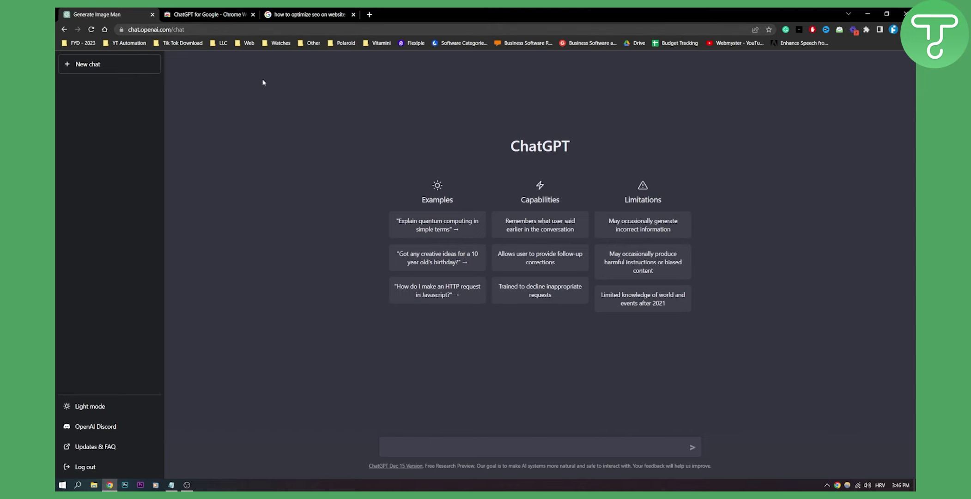
{"action": "left_click", "coordinate": [284, 9]}
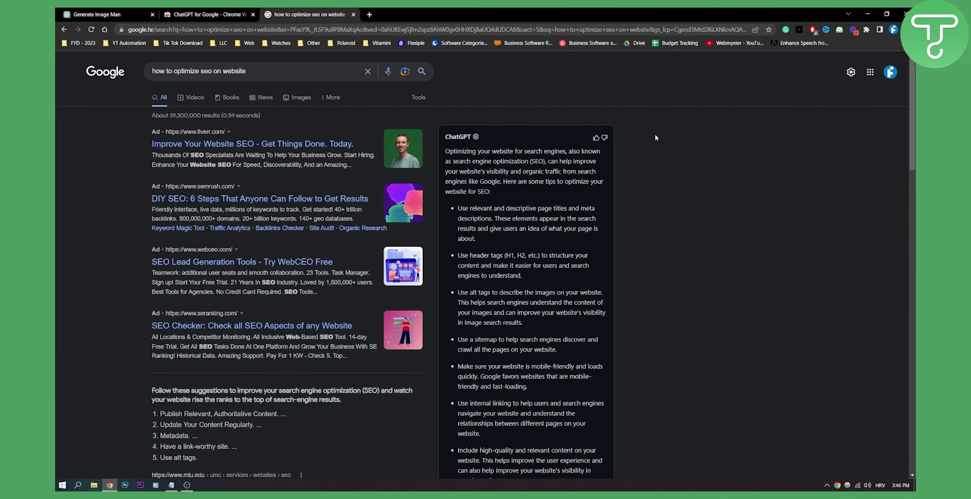
{"action": "scroll", "coordinate": [666, 170], "scroll_direction": "down", "scroll_amount": 1}
{"action": "scroll", "coordinate": [666, 177], "scroll_direction": "up", "scroll_amount": 1}
{"action": "key", "text": "ctrl+shift+Tab"}
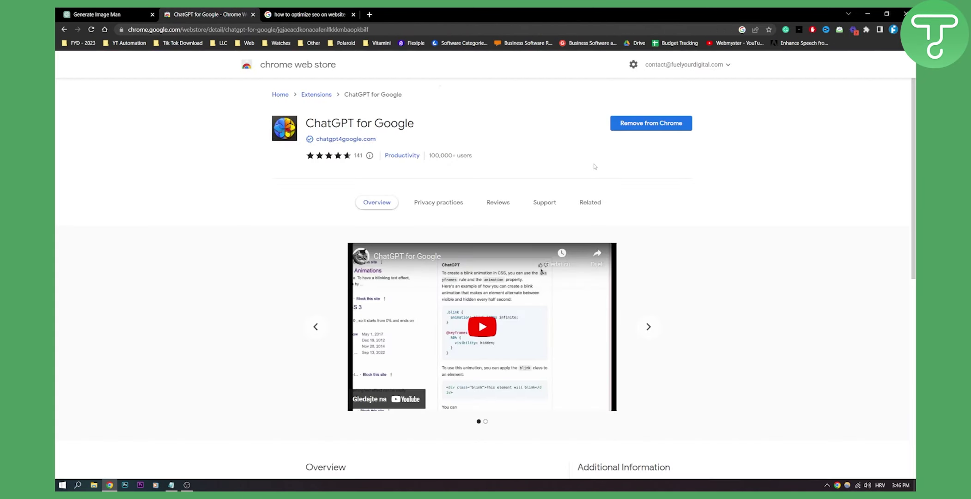
{"action": "key", "text": "ctrl+Tab"}
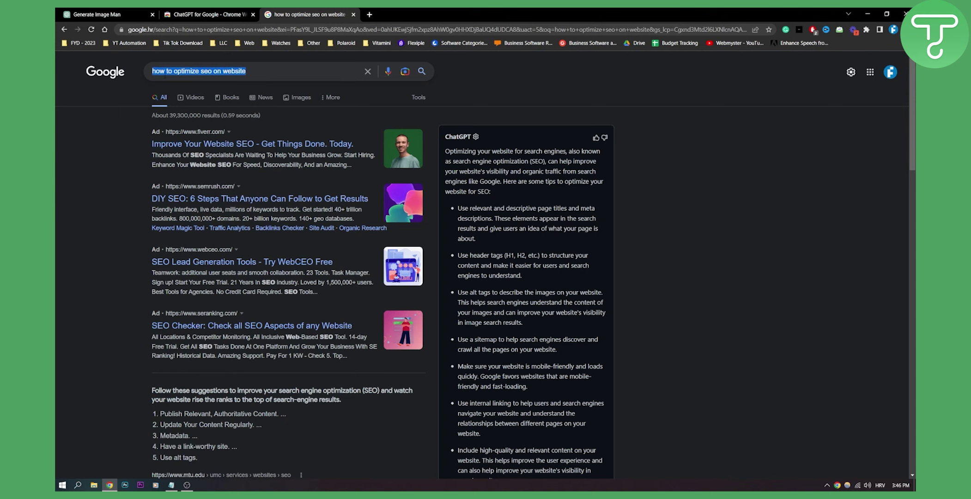
{"action": "left_click", "coordinate": [694, 166]}
{"action": "scroll", "coordinate": [694, 166], "scroll_direction": "down", "scroll_amount": 1}
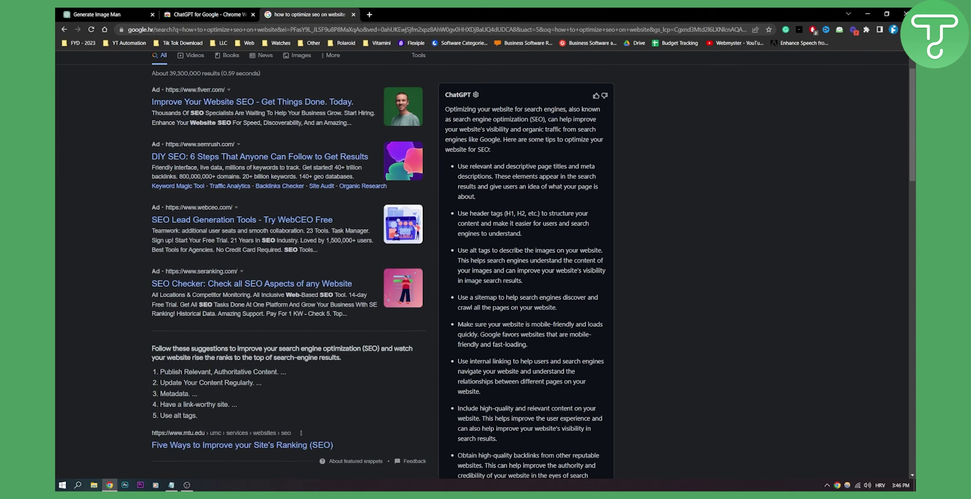
{"action": "scroll", "coordinate": [487, 105], "scroll_direction": "down", "scroll_amount": 1}
{"action": "scroll", "coordinate": [486, 106], "scroll_direction": "down", "scroll_amount": 2}
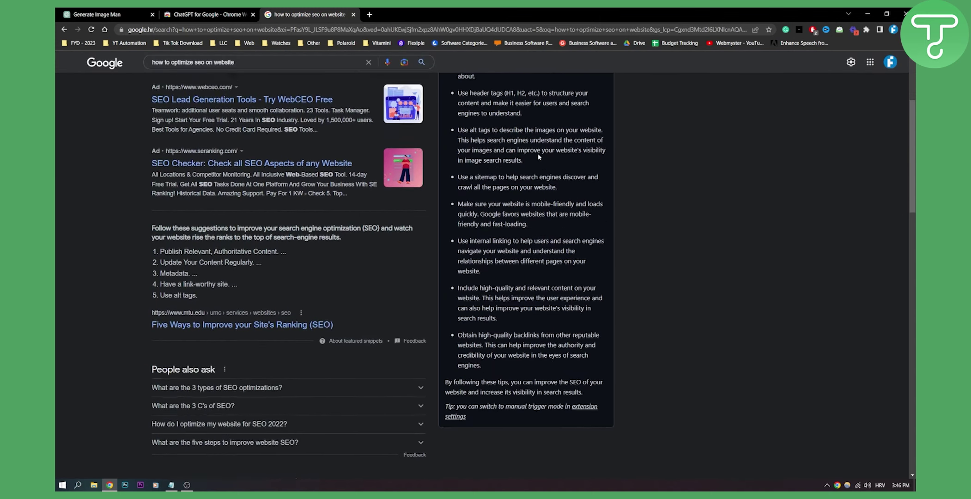
{"action": "scroll", "coordinate": [486, 105], "scroll_direction": "up", "scroll_amount": 3}
{"action": "scroll", "coordinate": [486, 264], "scroll_direction": "down", "scroll_amount": 1}
{"action": "scroll", "coordinate": [486, 264], "scroll_direction": "up", "scroll_amount": 1}
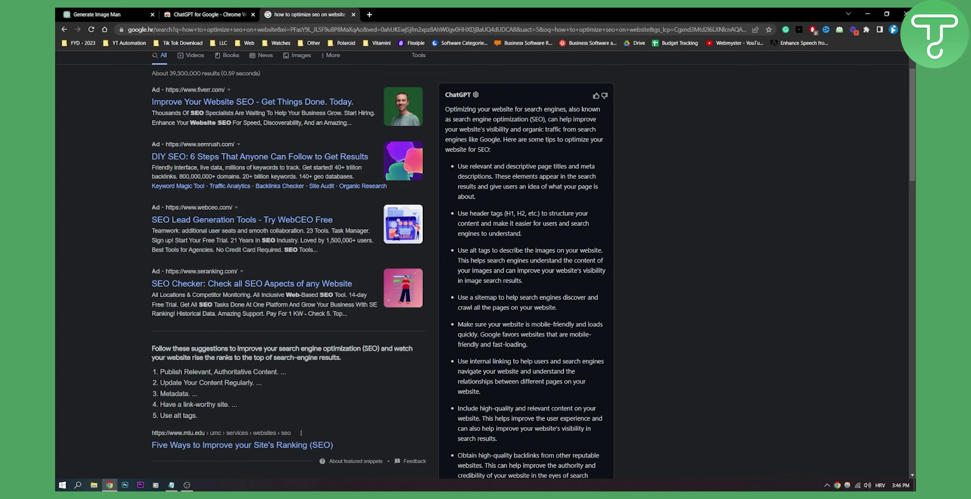
{"action": "scroll", "coordinate": [533, 194], "scroll_direction": "down", "scroll_amount": 2}
{"action": "scroll", "coordinate": [532, 193], "scroll_direction": "down", "scroll_amount": 2}
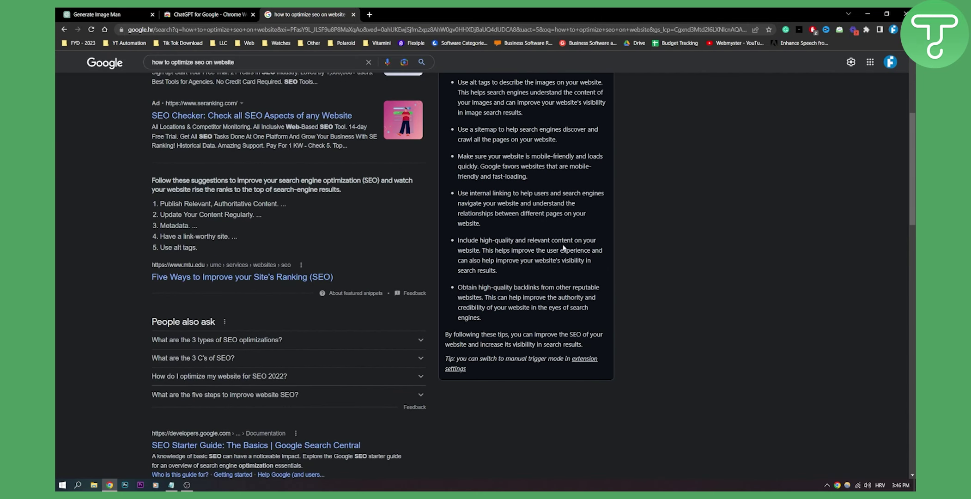
{"action": "scroll", "coordinate": [562, 247], "scroll_direction": "up", "scroll_amount": 1}
{"action": "scroll", "coordinate": [562, 247], "scroll_direction": "up", "scroll_amount": 1}
{"action": "scroll", "coordinate": [563, 247], "scroll_direction": "up", "scroll_amount": 1}
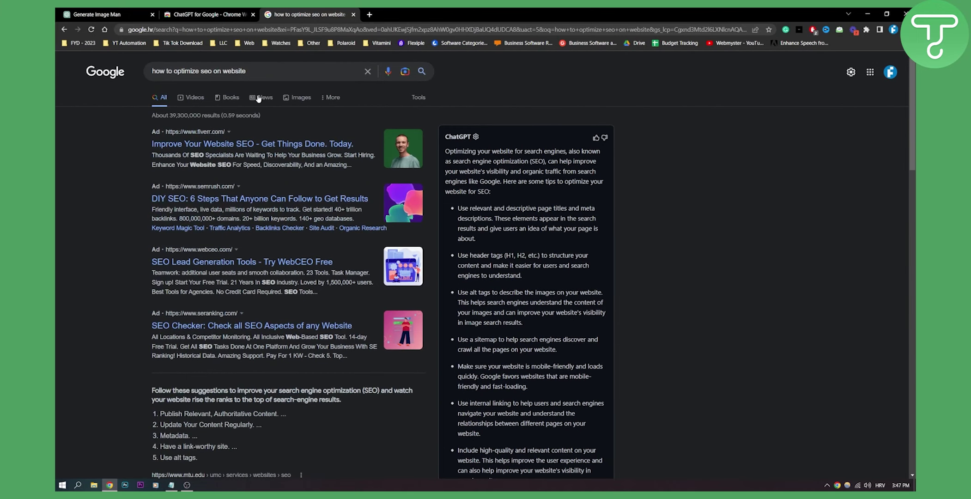
Replace the Google query with 'how to improve my ecommerce website seo' and run it.
{"action": "left_click_drag", "start_coordinate": [247, 71], "coordinate": [166, 71]}
{"action": "key", "text": "BackSpace"}
{"action": "key", "text": "BackSpace"}
{"action": "key", "text": "BackSpace"}
{"action": "key", "text": "BackSpace"}
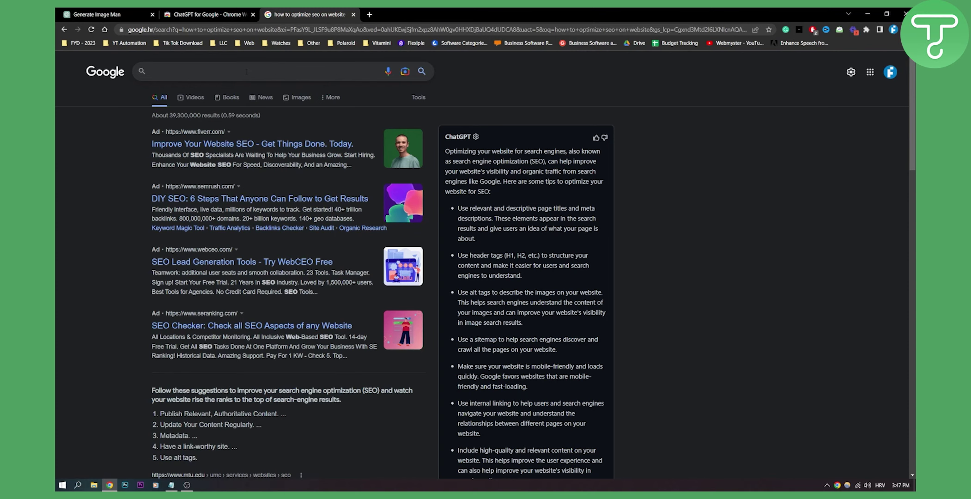
{"action": "type", "text": "how to improve my ecommerce website seo"}
{"action": "key", "text": "Return"}
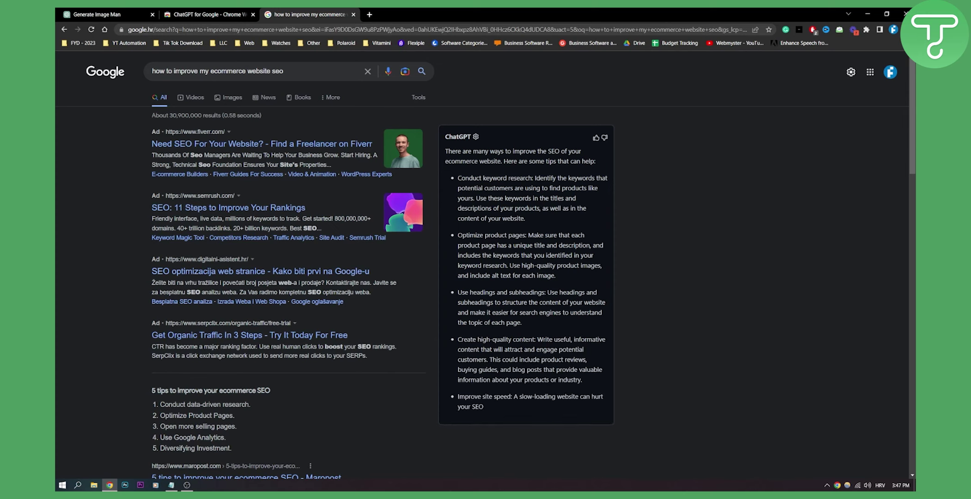
{"action": "scroll", "coordinate": [501, 265], "scroll_direction": "down", "scroll_amount": 1}
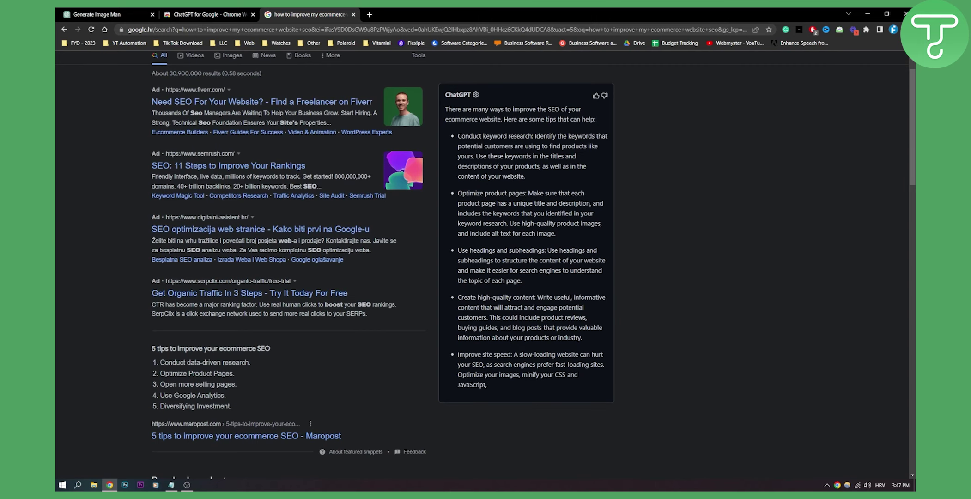
{"action": "scroll", "coordinate": [455, 393], "scroll_direction": "up", "scroll_amount": 1}
{"action": "scroll", "coordinate": [455, 393], "scroll_direction": "down", "scroll_amount": 1}
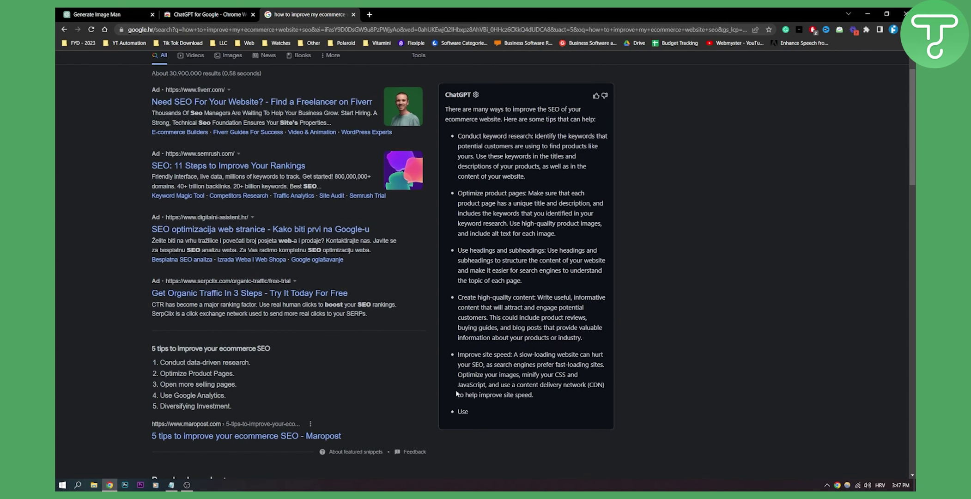
{"action": "scroll", "coordinate": [457, 393], "scroll_direction": "down", "scroll_amount": 1}
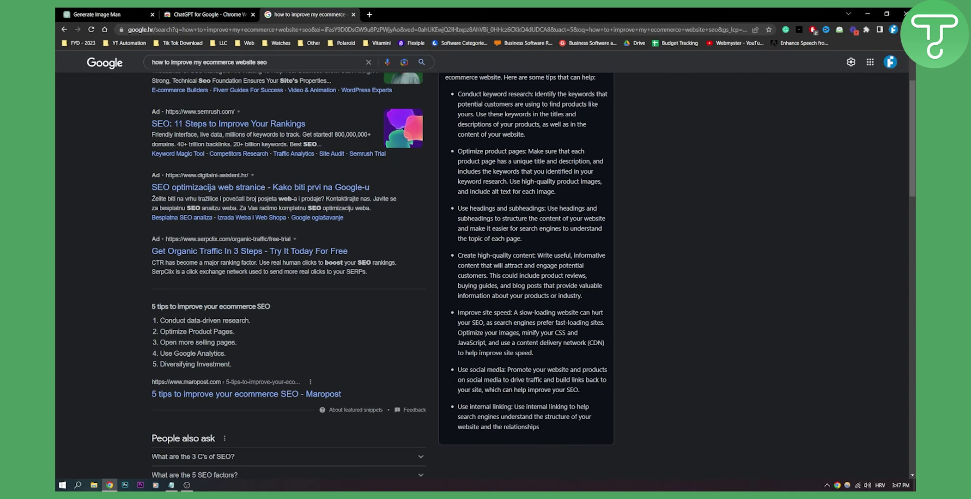
{"action": "scroll", "coordinate": [591, 359], "scroll_direction": "up", "scroll_amount": 2}
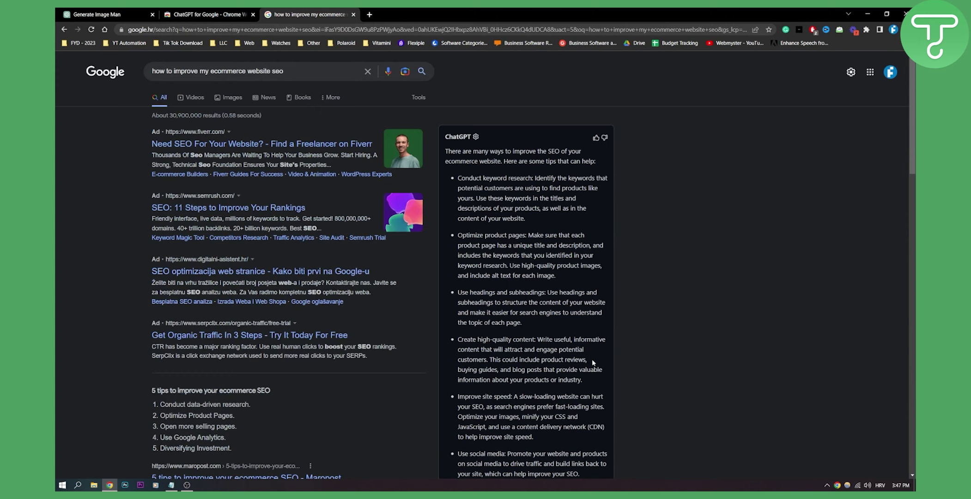
In the ChatGPT chat, send a request for 10 low competition car niche keywords.
{"action": "left_click", "coordinate": [201, 14]}
{"action": "left_click", "coordinate": [107, 13]}
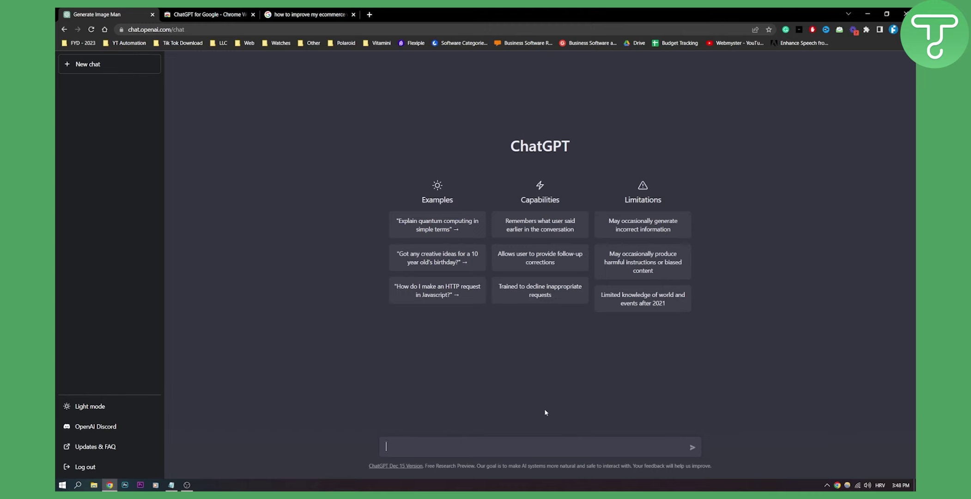
{"action": "type", "text": "give me 10 key"}
{"action": "key", "text": "BackSpace"}
{"action": "key", "text": "BackSpace"}
{"action": "key", "text": "BackSpace"}
{"action": "type", "text": "low competiton ke"}
{"action": "type", "text": "ywords for my"}
{"action": "key", "text": "BackSpace"}
{"action": "key", "text": "BackSpace"}
{"action": "key", "text": "BackSpace"}
{"action": "key", "text": "BackSpace"}
{"action": "key", "text": "BackSpace"}
{"action": "key", "text": "BackSpace"}
{"action": "type", "text": "ition keywords for "}
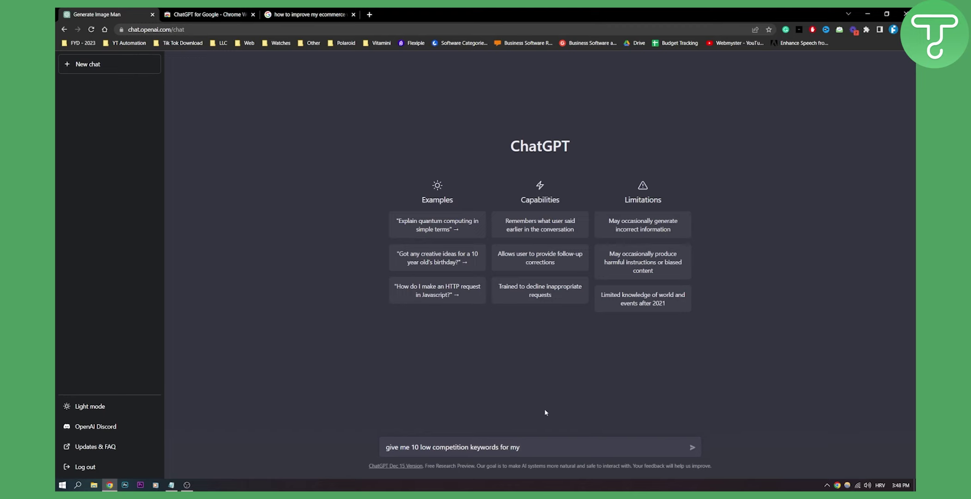
{"action": "type", "text": " affiliate mark"}
{"action": "key", "text": "BackSpace"}
{"action": "key", "text": "BackSpace"}
{"action": "key", "text": "BackSpace"}
{"action": "key", "text": "BackSpace"}
{"action": "key", "text": "BackSpace"}
{"action": "key", "text": "BackSpace"}
{"action": "key", "text": "BackSpace"}
{"action": "key", "text": "BackSpace"}
{"action": "key", "text": "BackSpace"}
{"action": "key", "text": "BackSpace"}
{"action": "key", "text": "BackSpace"}
{"action": "type", "text": "in the car niche"}
{"action": "key", "text": "Return"}
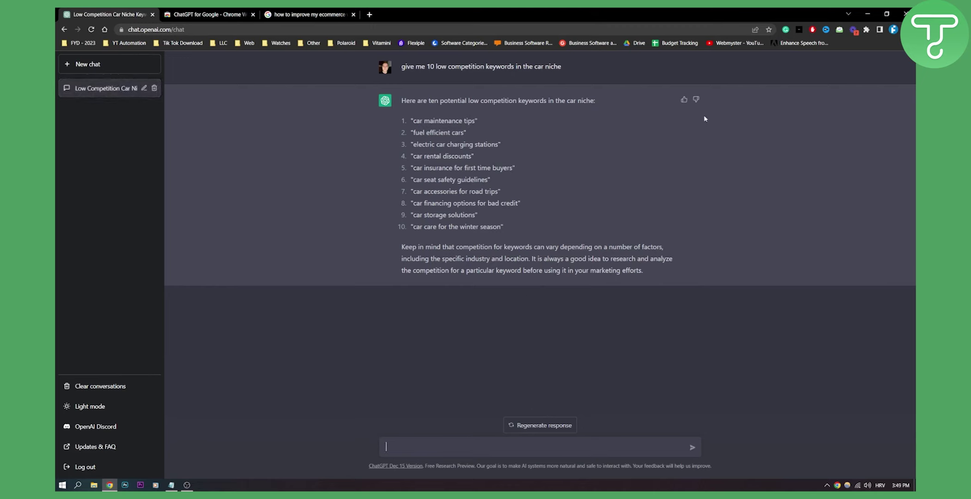
Give the car keyword answer a thumbs-up and submit that feedback.
{"action": "left_click", "coordinate": [684, 100]}
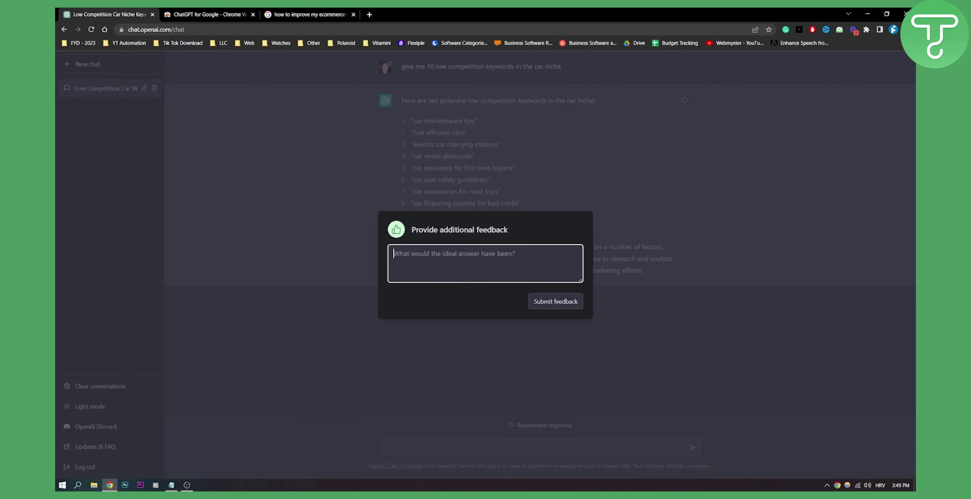
{"action": "left_click", "coordinate": [563, 299]}
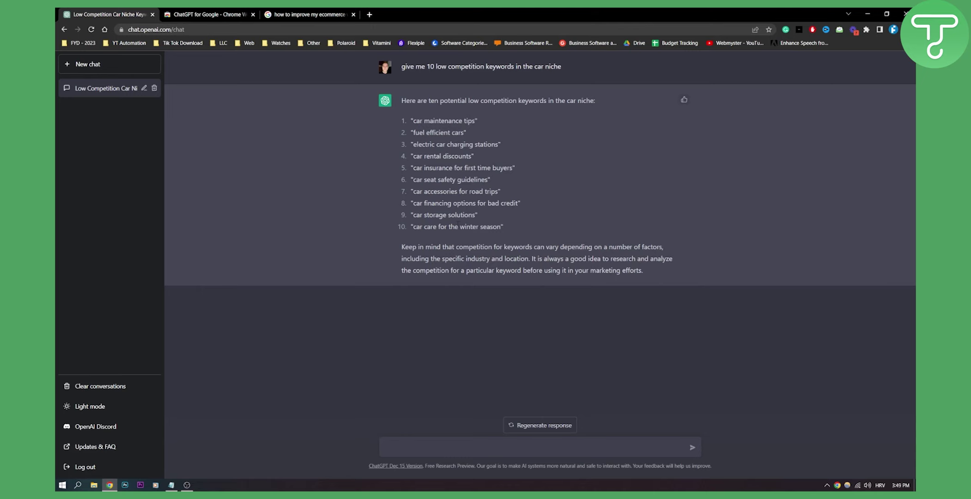
Resend the car keyword prompt with 'pet' replacing 'car'.
{"action": "left_click_drag", "start_coordinate": [401, 66], "coordinate": [561, 67]}
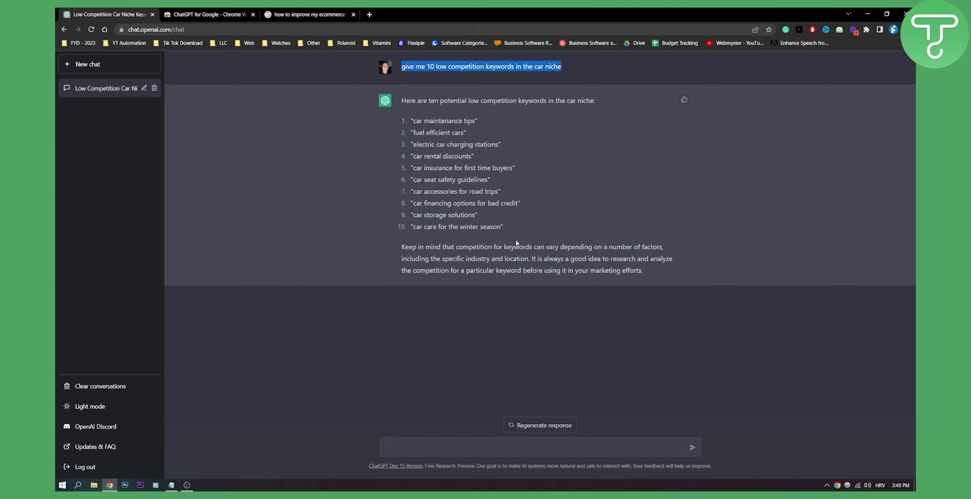
{"action": "type", "text": "give me 10 low competition keywords in the car niche"}
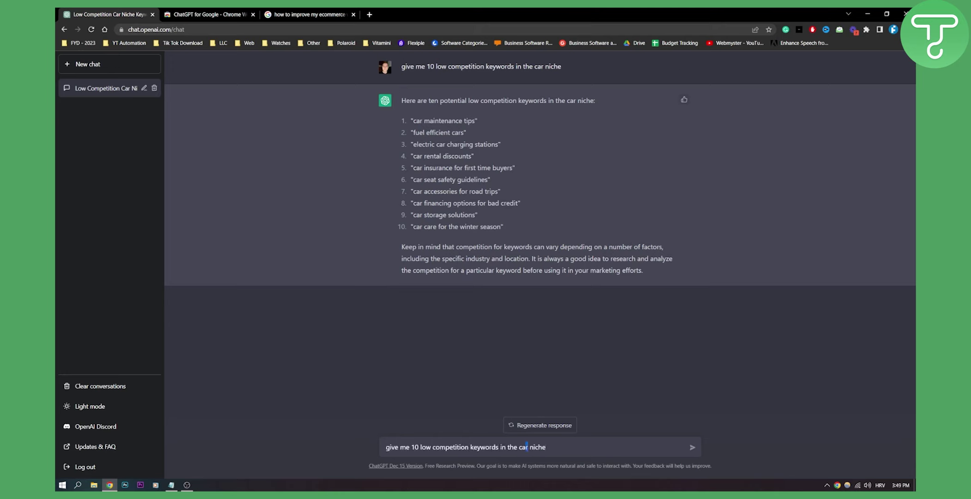
{"action": "left_click_drag", "start_coordinate": [527, 447], "coordinate": [518, 447]}
{"action": "key", "text": "BackSpace"}
{"action": "type", "text": "pet"}
{"action": "key", "text": "Return"}
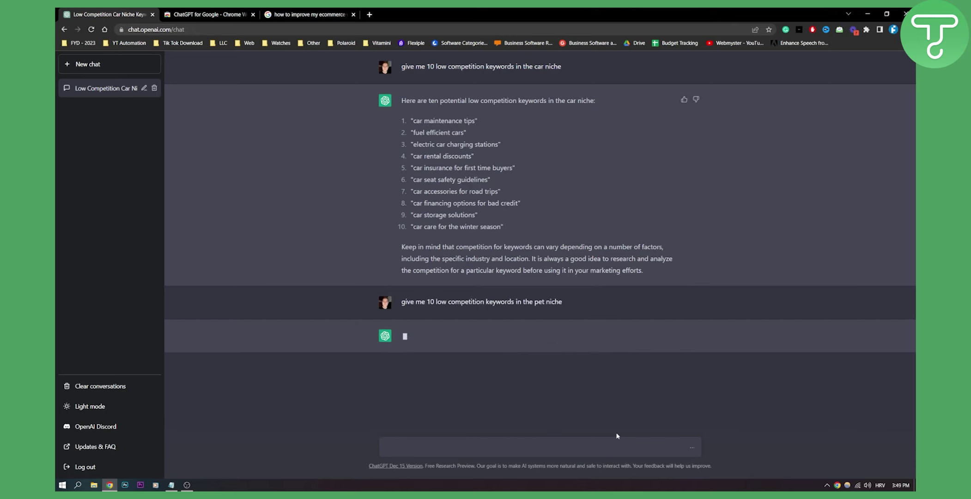